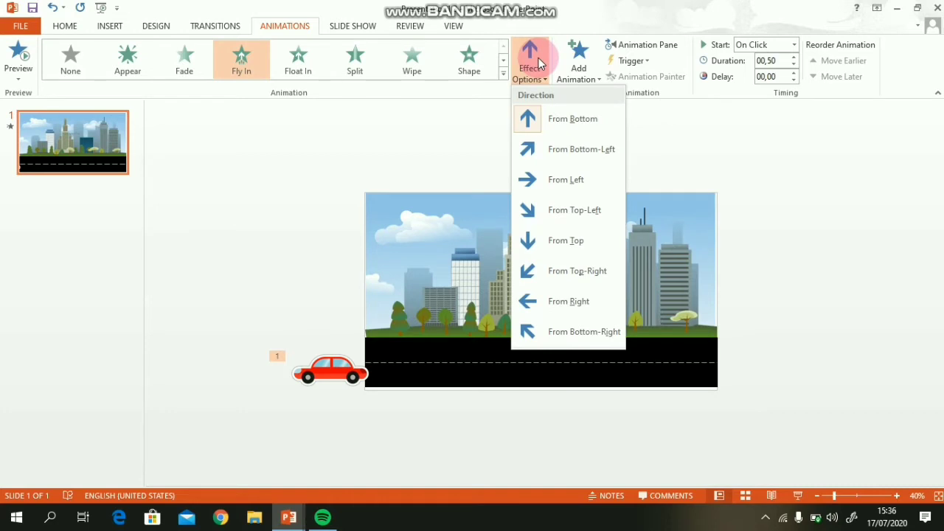
# Step: Make the red car fly in from the right and set its animation duration to 25 seconds
pyautogui.click(579, 310)
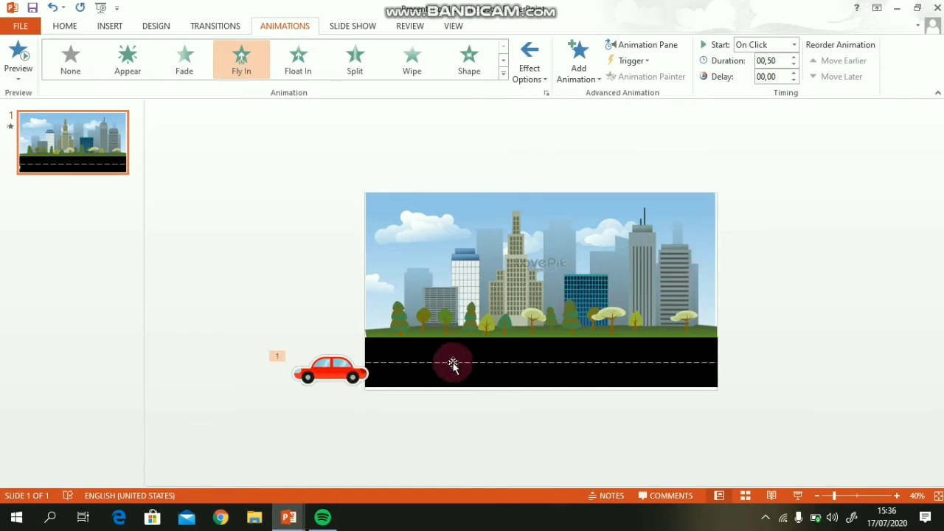
pyautogui.click(794, 59)
pyautogui.click(794, 58)
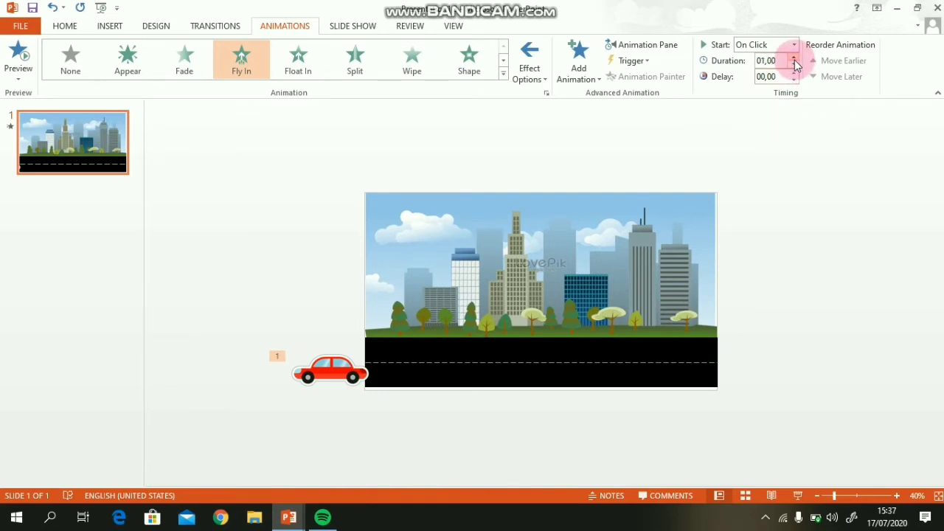
pyautogui.click(794, 59)
pyautogui.click(794, 59)
pyautogui.click(794, 59)
pyautogui.click(794, 62)
pyautogui.click(794, 62)
pyautogui.click(794, 62)
pyautogui.click(794, 61)
pyautogui.click(794, 62)
pyautogui.click(794, 61)
pyautogui.click(794, 62)
pyautogui.click(794, 61)
pyautogui.click(794, 62)
pyautogui.click(794, 62)
pyautogui.click(794, 61)
pyautogui.click(794, 61)
pyautogui.click(794, 61)
pyautogui.click(794, 61)
pyautogui.click(794, 61)
pyautogui.click(794, 61)
pyautogui.click(794, 61)
pyautogui.click(794, 61)
pyautogui.click(794, 61)
pyautogui.click(794, 61)
pyautogui.click(794, 61)
pyautogui.moveTo(794, 61); pyautogui.dragTo(794, 61)
pyautogui.click(794, 58)
pyautogui.click(794, 59)
pyautogui.click(794, 59)
pyautogui.click(794, 59)
pyautogui.click(794, 59)
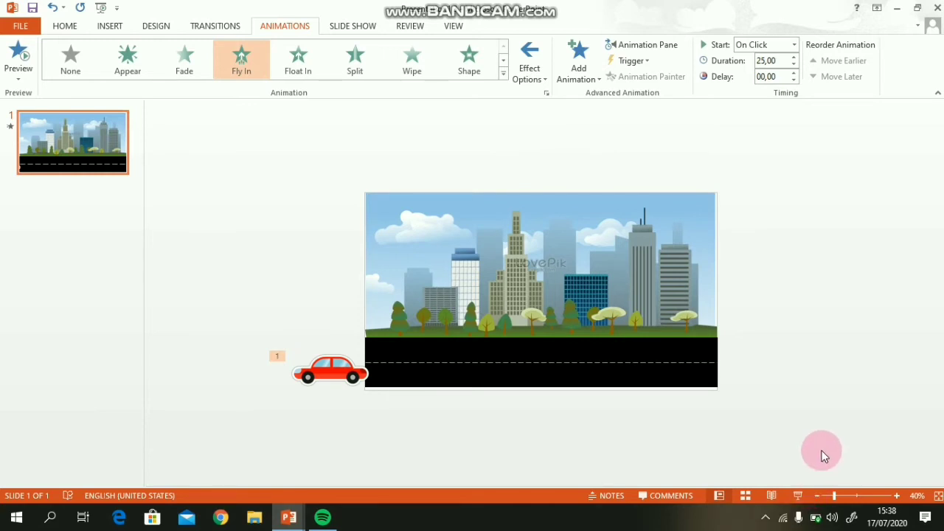
# Step: Play the current slide as a slide show to check the red car's animation
pyautogui.click(796, 496)
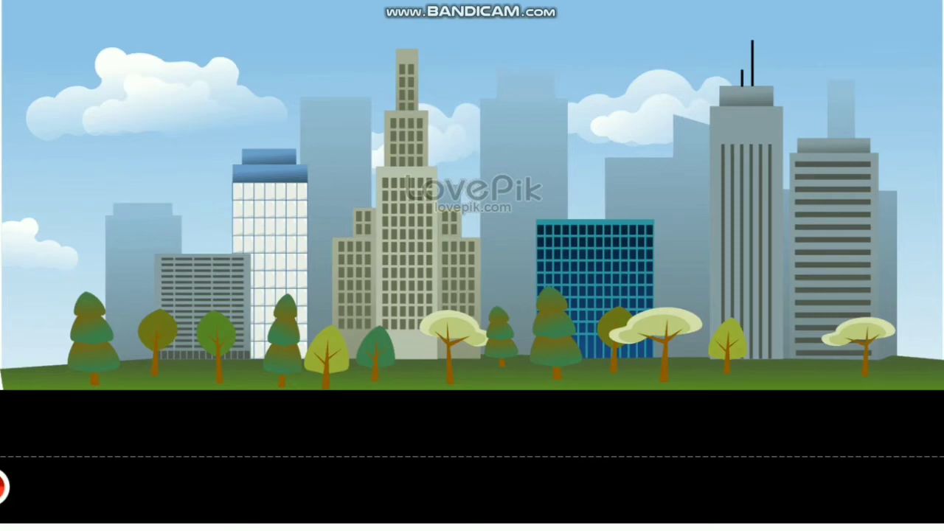
pyautogui.click(796, 498)
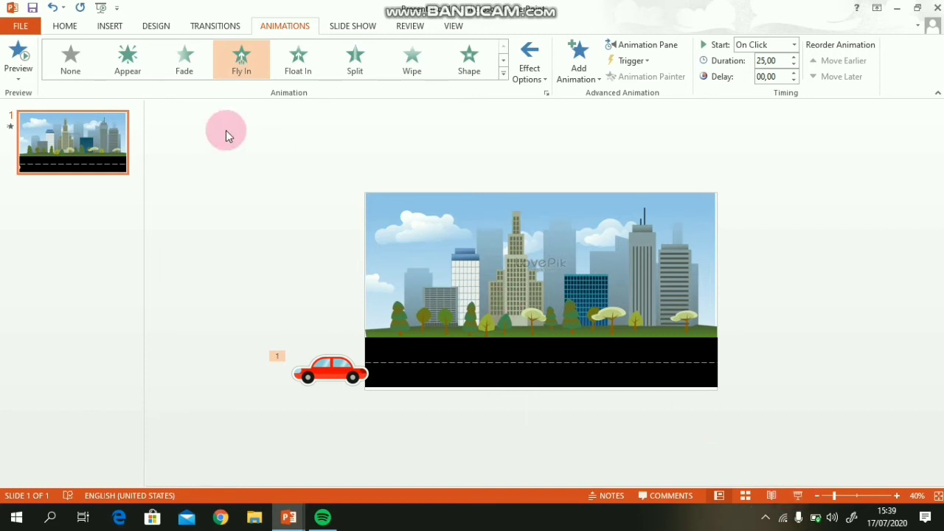
# Step: Search Bing online pictures for "kartun mobil"
pyautogui.click(114, 26)
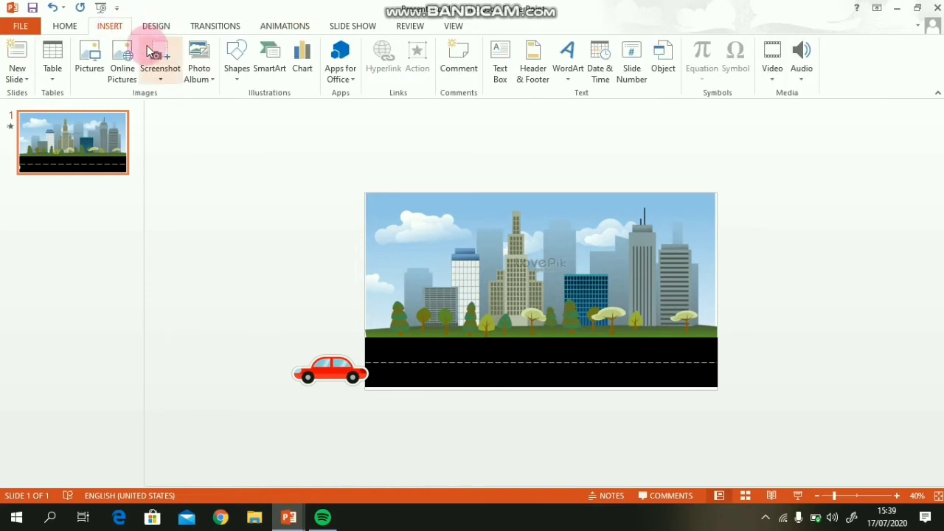
pyautogui.click(129, 75)
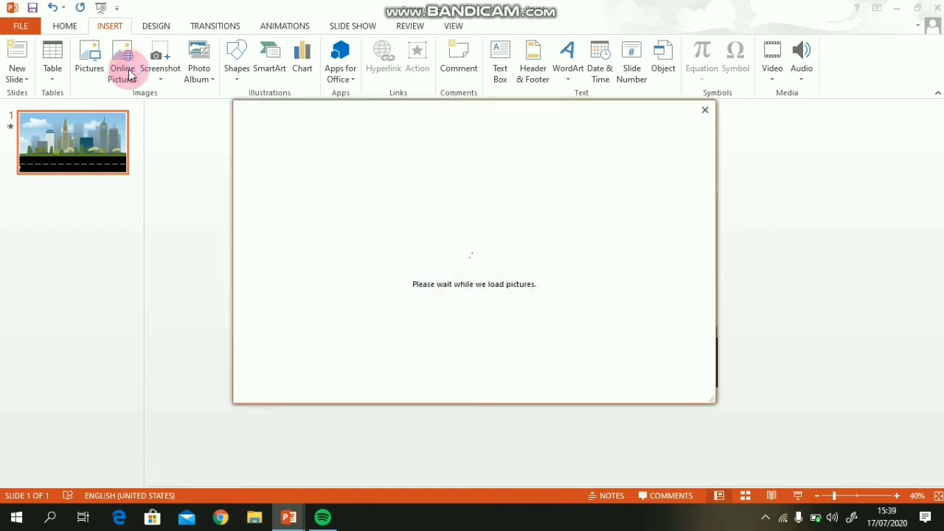
pyautogui.click(535, 180)
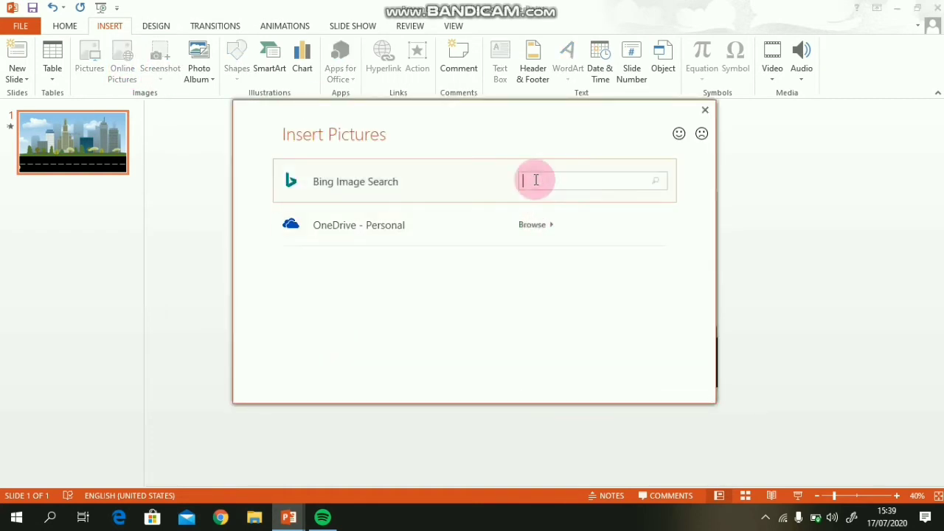
pyautogui.write('kartun mobil')
pyautogui.press('Return')
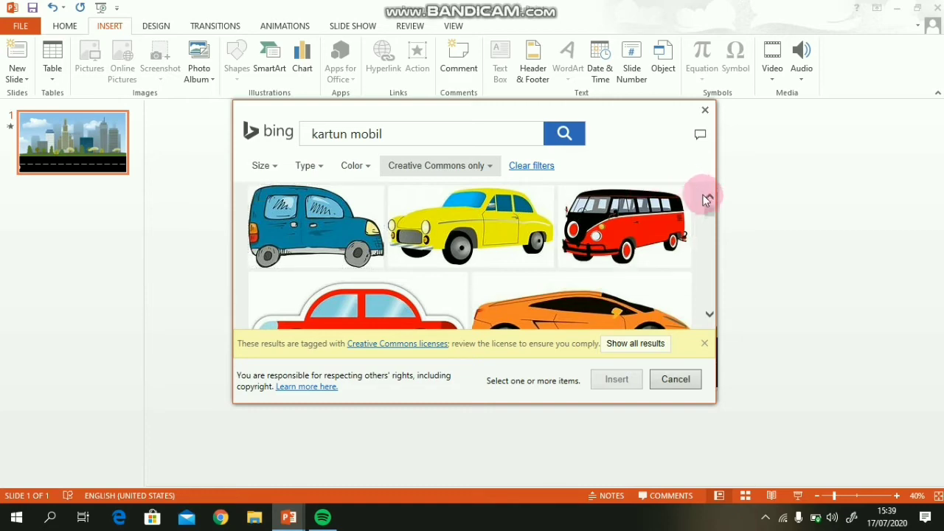
# Step: Insert the green and black pickup truck picture from the image results onto the slide
pyautogui.moveTo(711, 212); pyautogui.dragTo(716, 236)
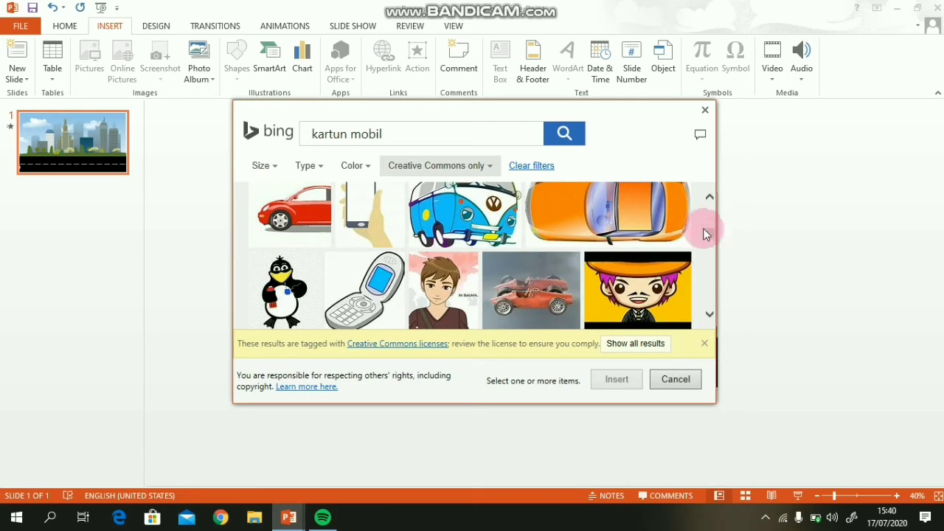
pyautogui.click(709, 196)
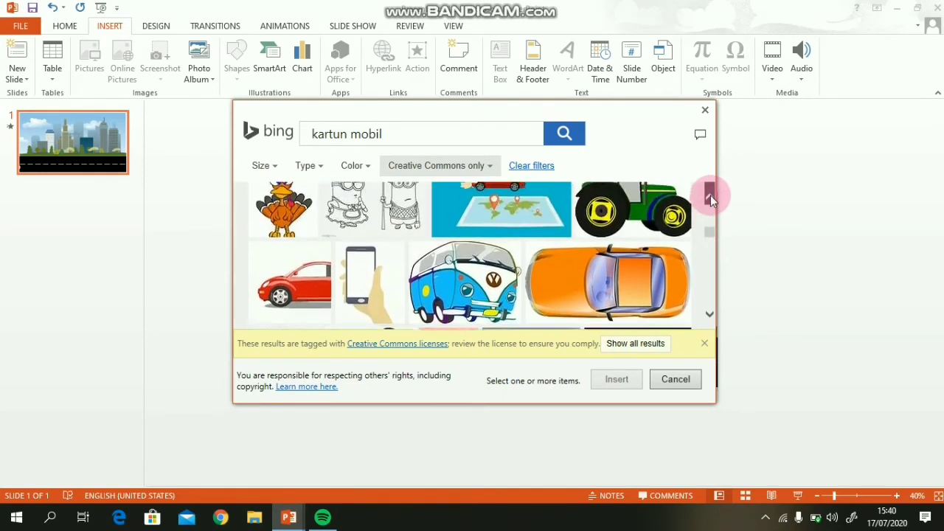
pyautogui.click(709, 196)
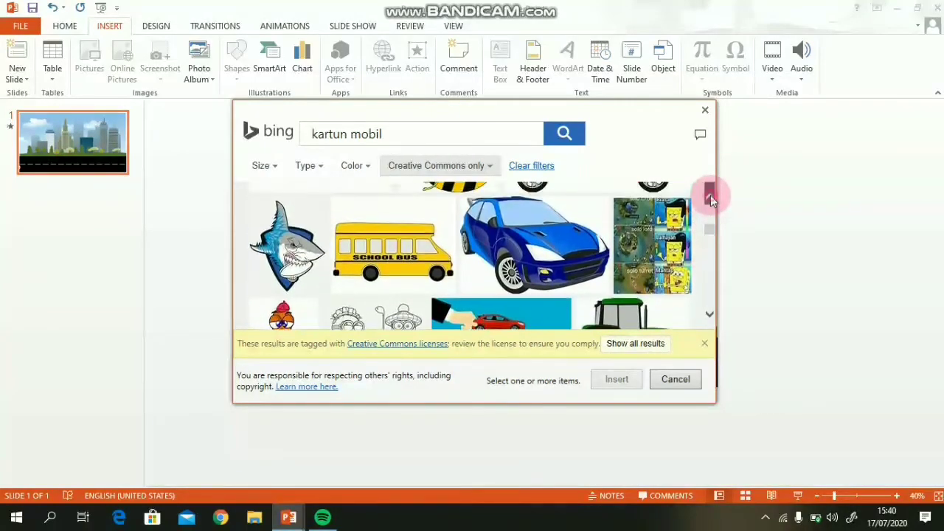
pyautogui.click(710, 196)
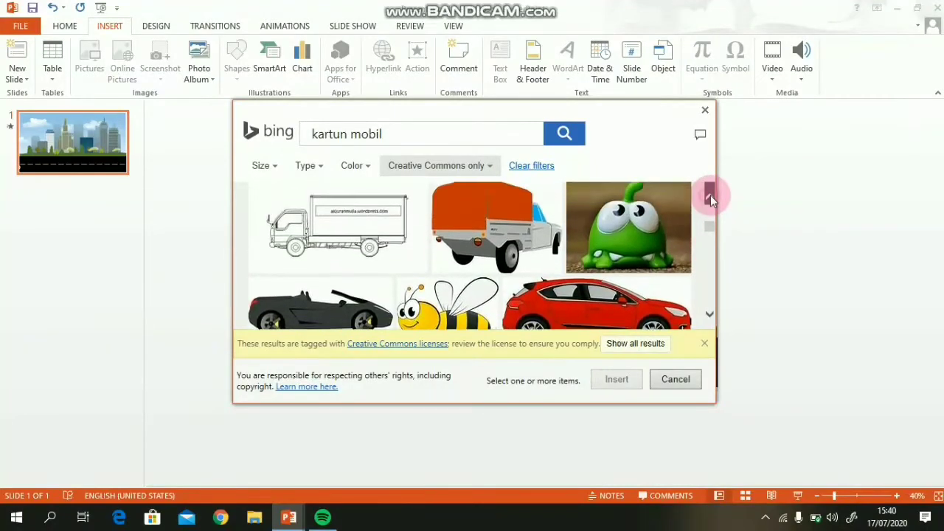
pyautogui.click(709, 196)
pyautogui.click(710, 199)
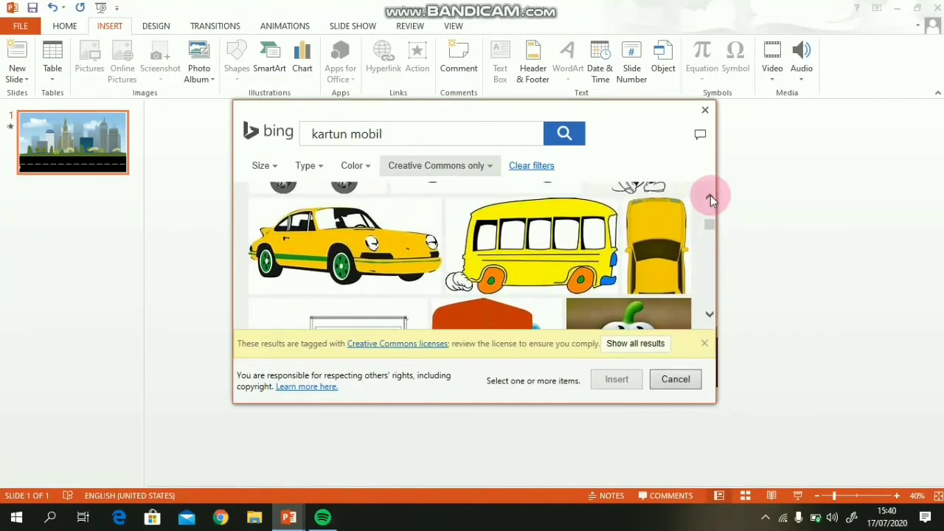
pyautogui.click(710, 199)
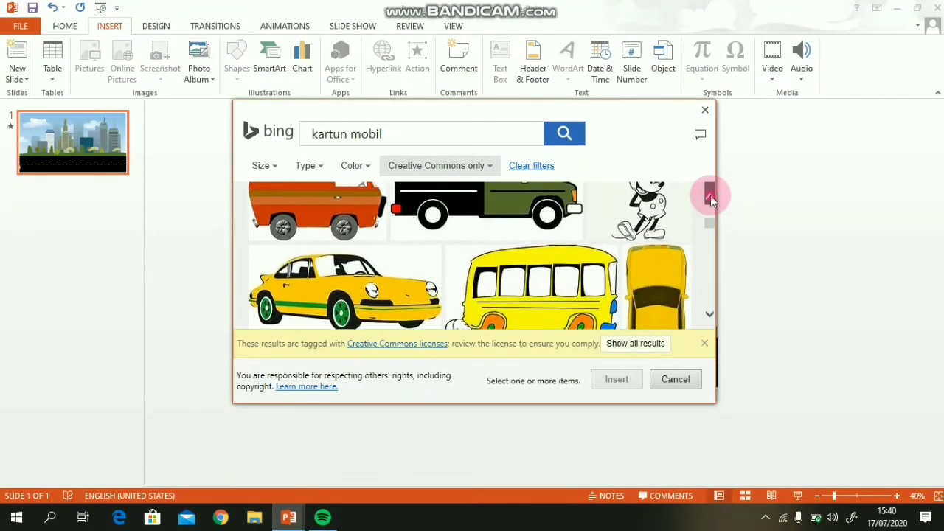
pyautogui.click(710, 199)
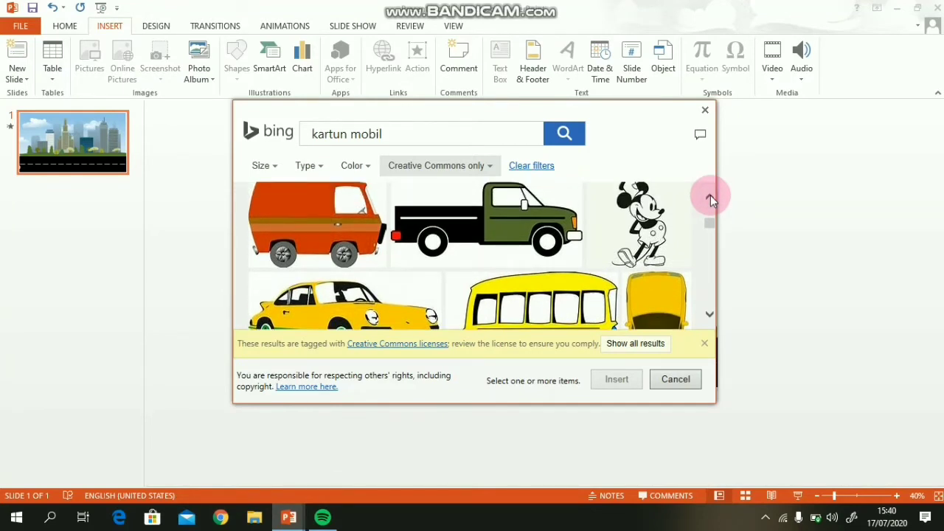
pyautogui.moveTo(522, 250)
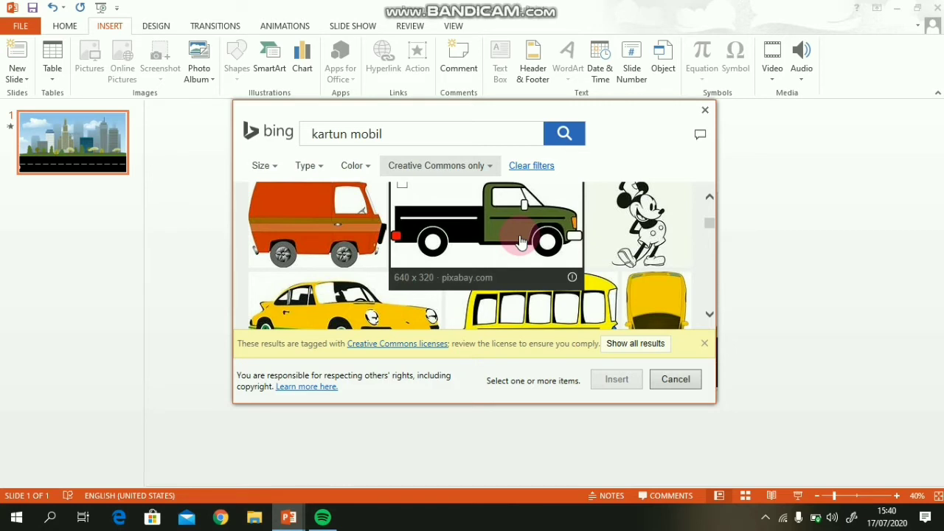
pyautogui.click(520, 242)
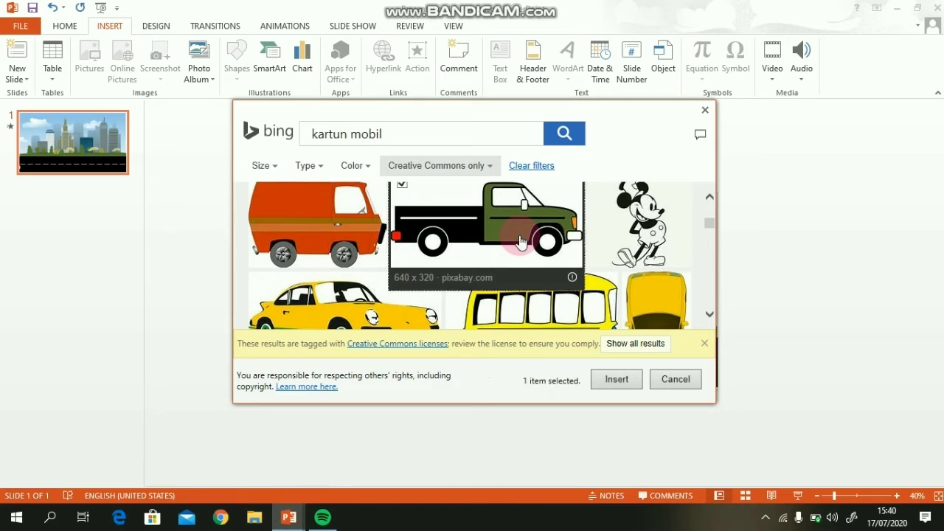
pyautogui.click(622, 388)
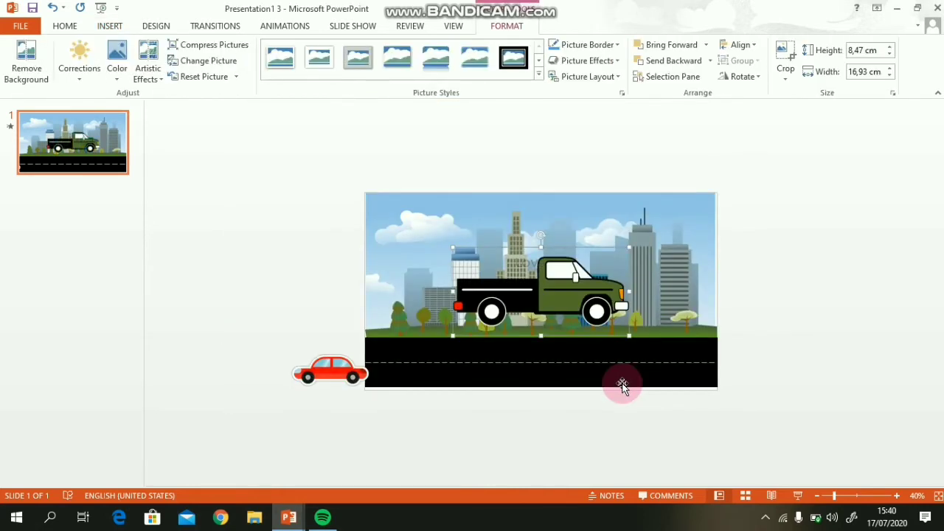
# Step: Shrink the pickup truck to about 5.08 by 10.16 cm and place it just outside the slide's right edge at road level
pyautogui.click(542, 231)
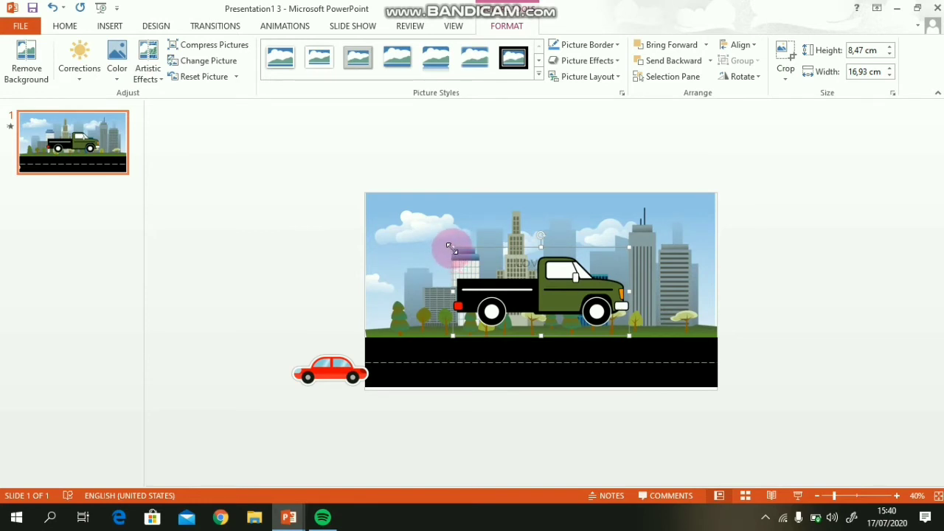
pyautogui.moveTo(449, 246); pyautogui.dragTo(768, 331)
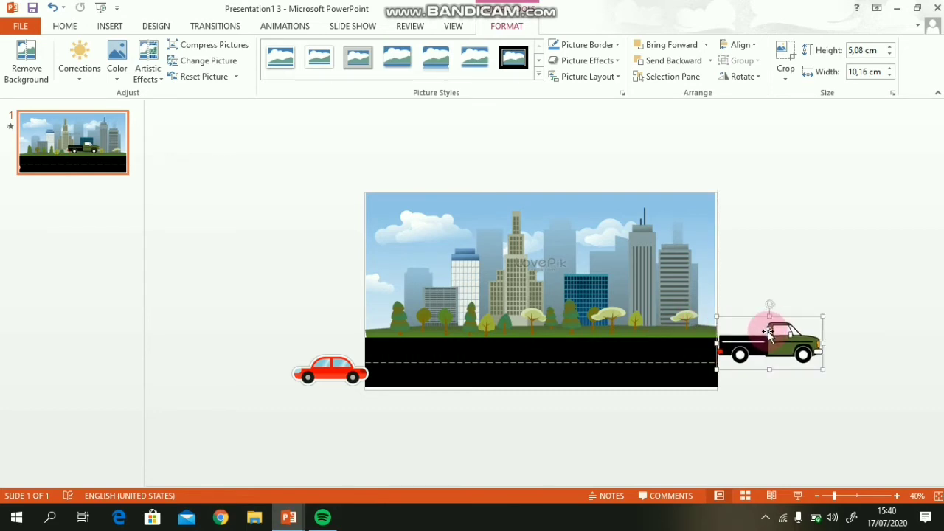
# Step: Apply a Fly In animation to the pickup truck with the direction From Left
pyautogui.click(286, 26)
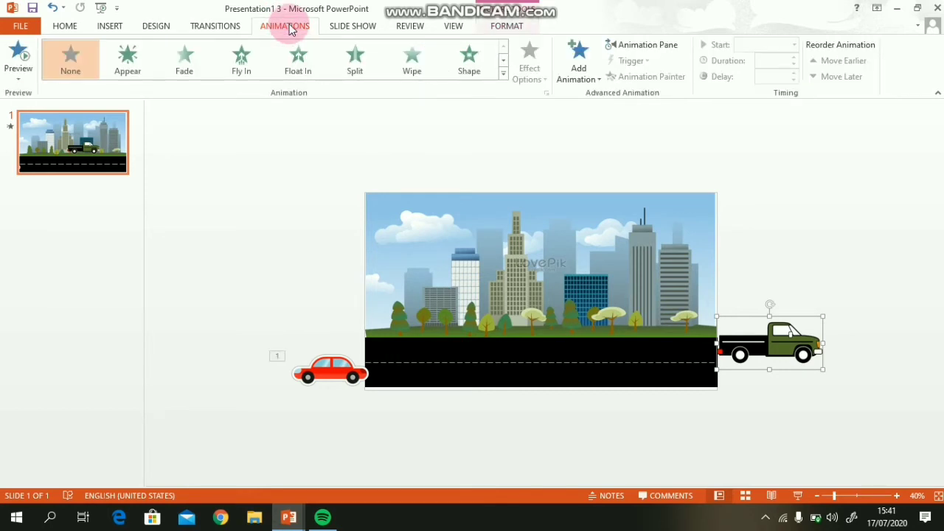
pyautogui.click(243, 59)
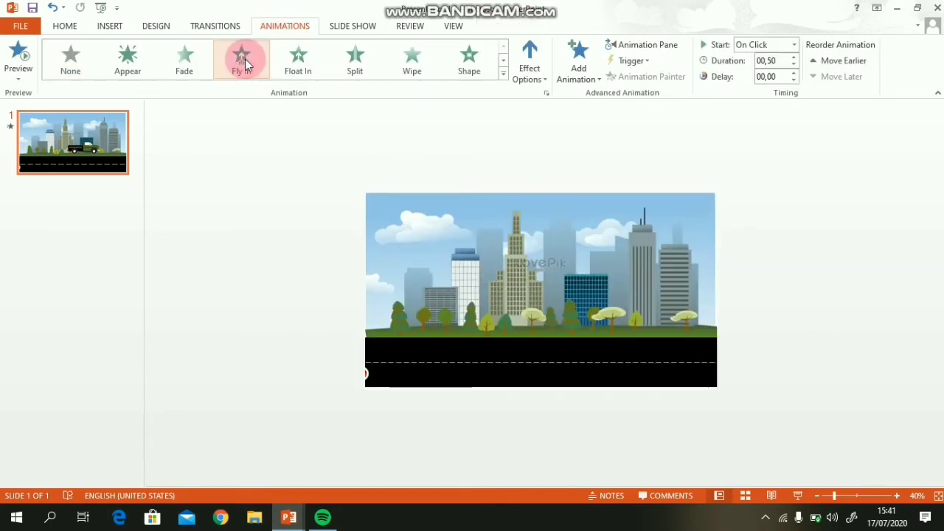
pyautogui.click(535, 66)
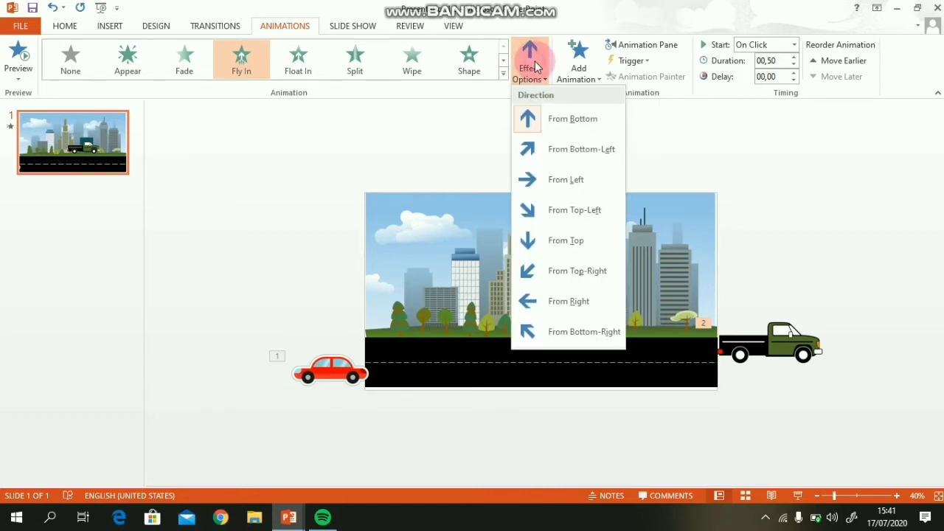
pyautogui.click(545, 183)
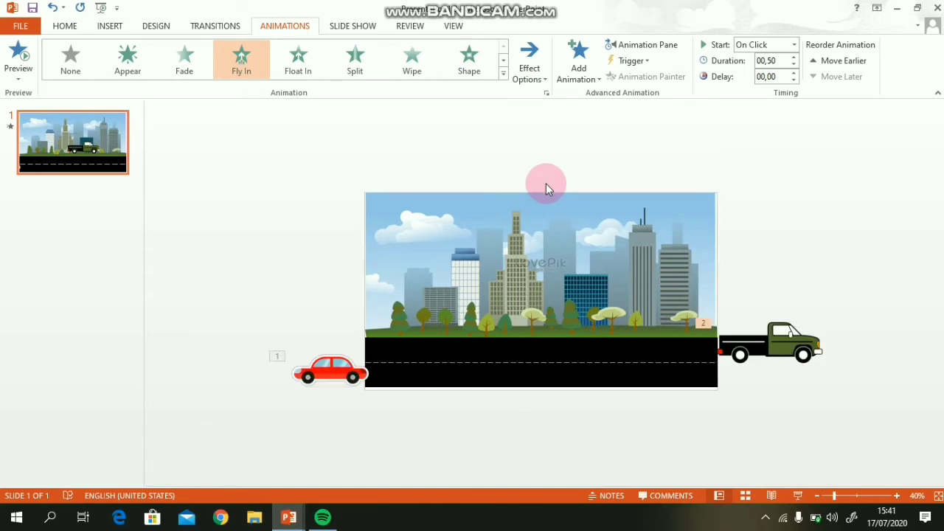
# Step: Lengthen the duration of the pickup truck's Fly In animation so it crosses the road slowly
pyautogui.click(778, 331)
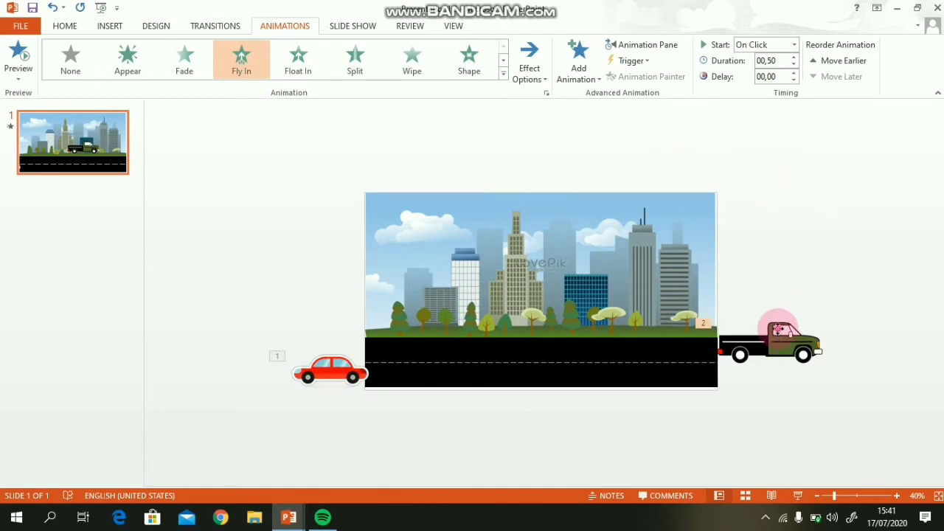
pyautogui.click(794, 57)
pyautogui.click(794, 57)
pyautogui.click(794, 58)
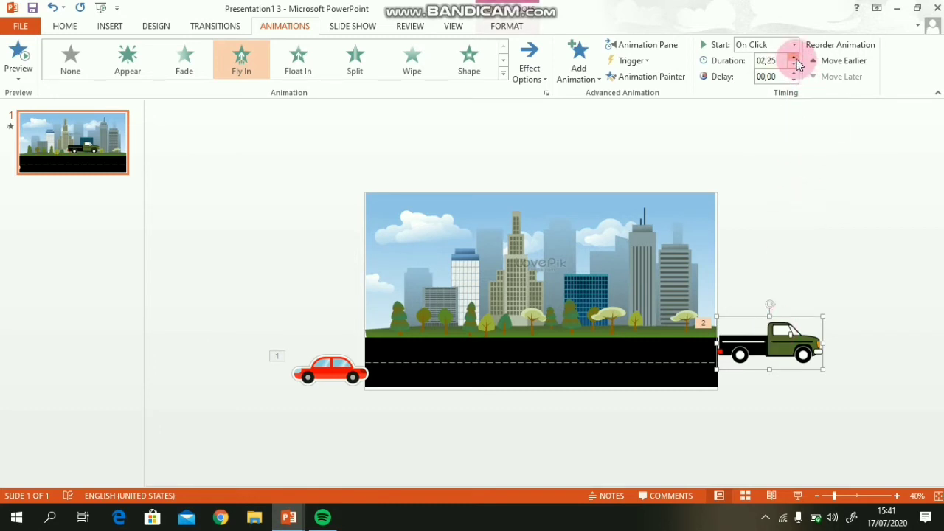
pyautogui.click(794, 57)
pyautogui.click(794, 58)
pyautogui.click(794, 57)
pyautogui.click(794, 57)
pyautogui.click(794, 57)
pyautogui.click(794, 58)
pyautogui.click(794, 59)
pyautogui.click(794, 59)
pyautogui.click(795, 59)
pyautogui.click(794, 59)
pyautogui.click(794, 58)
pyautogui.click(794, 57)
pyautogui.click(794, 58)
pyautogui.click(794, 57)
pyautogui.click(794, 58)
pyautogui.click(794, 57)
pyautogui.click(794, 57)
pyautogui.click(794, 57)
pyautogui.click(796, 59)
pyautogui.click(795, 59)
pyautogui.click(795, 59)
pyautogui.click(795, 59)
pyautogui.click(795, 59)
pyautogui.click(795, 59)
pyautogui.click(775, 198)
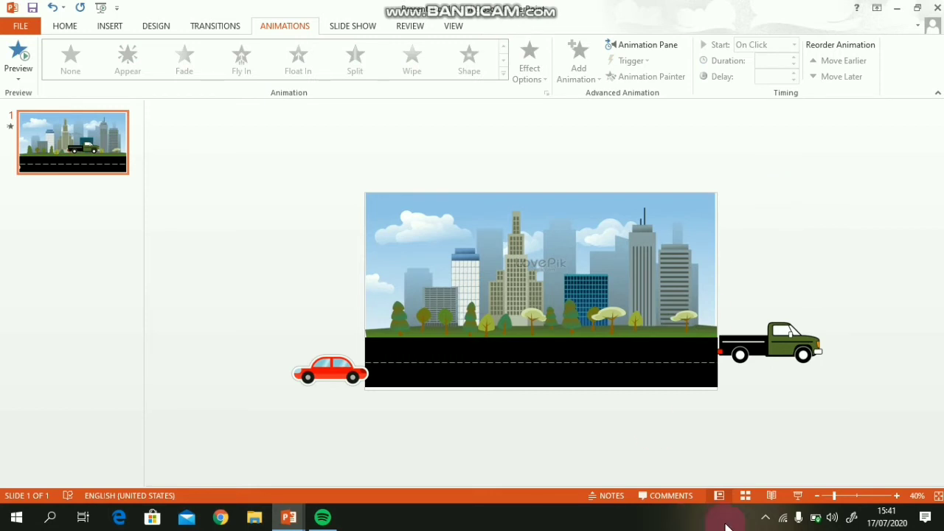
# Step: Play the current slide as a slide show to check the car and pickup truck animations
pyautogui.click(798, 496)
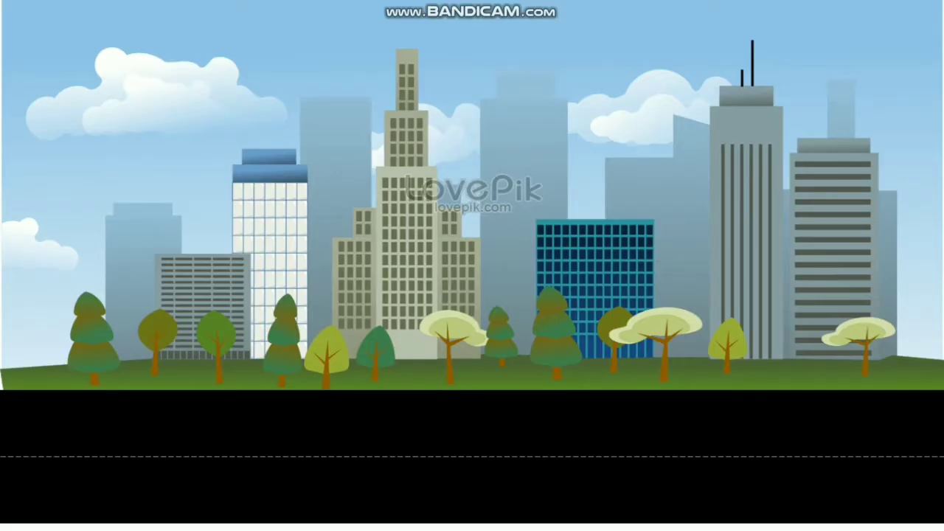